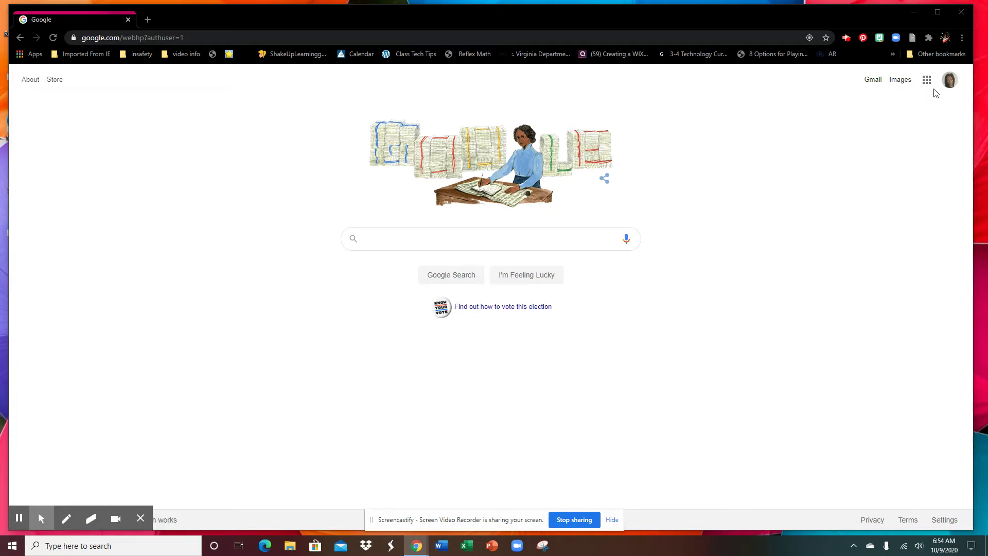
Open the "Animals and STEM Careers" document in Google Docs
click(926, 80)
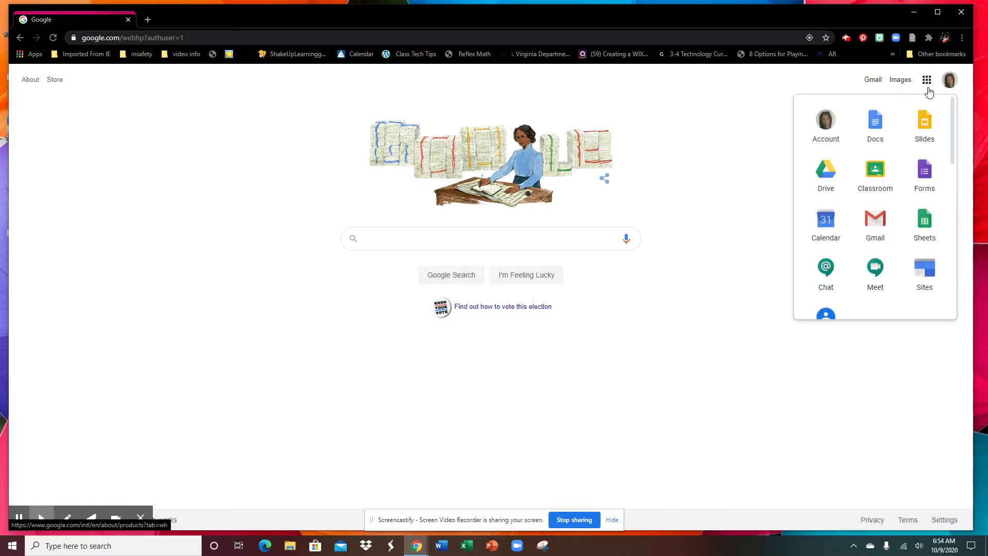
click(877, 123)
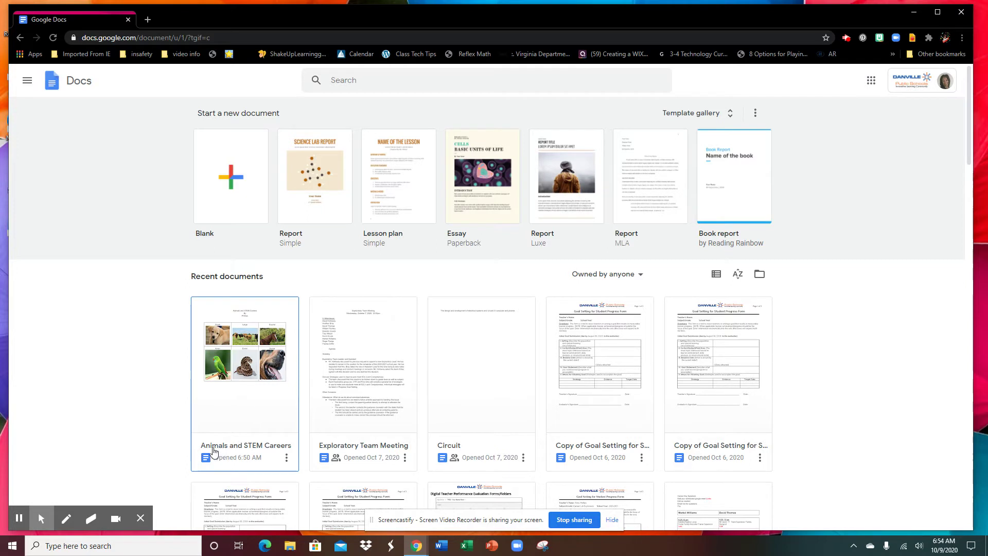
click(242, 349)
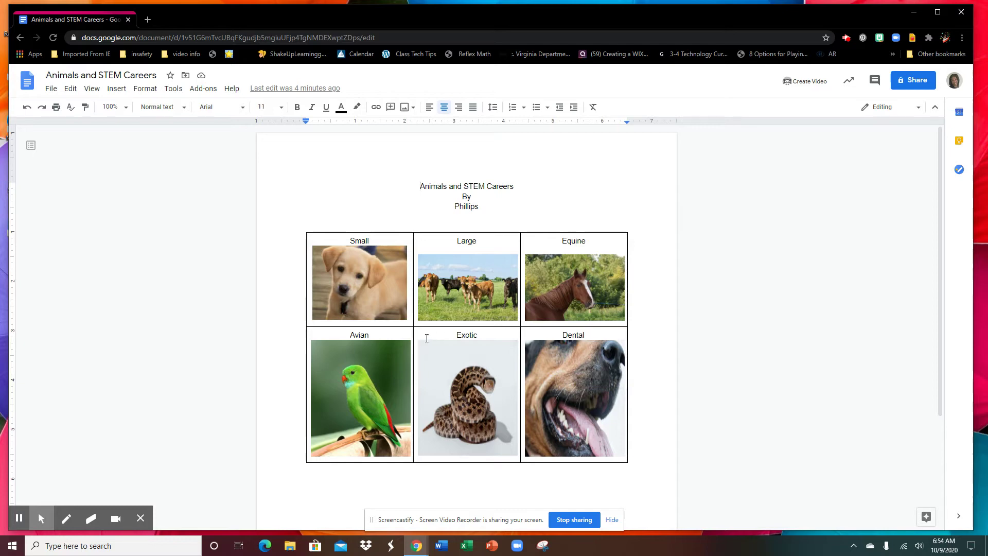
Make the cattle picture in the Large cell slightly taller
click(457, 281)
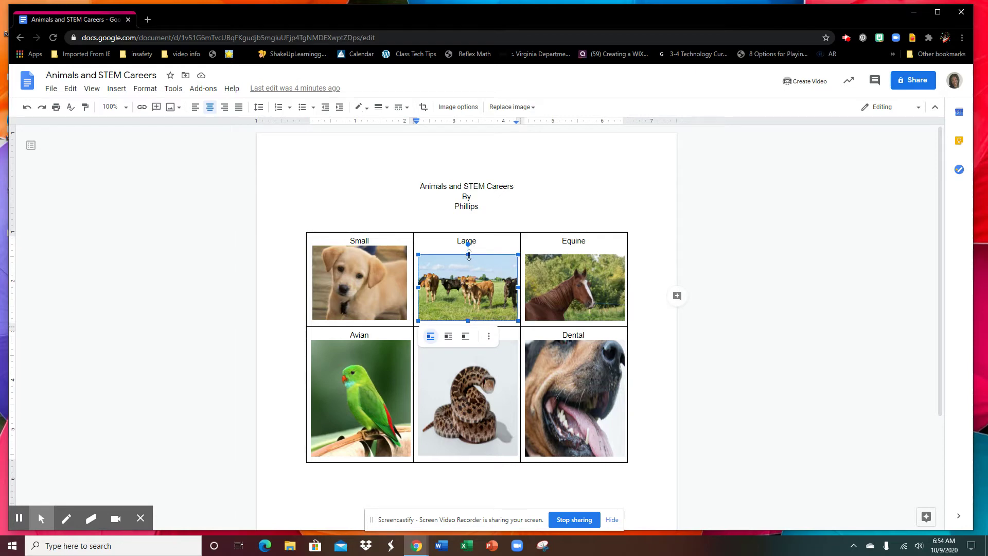
click(571, 278)
click(465, 253)
click(468, 251)
drag(468, 251, 468, 246)
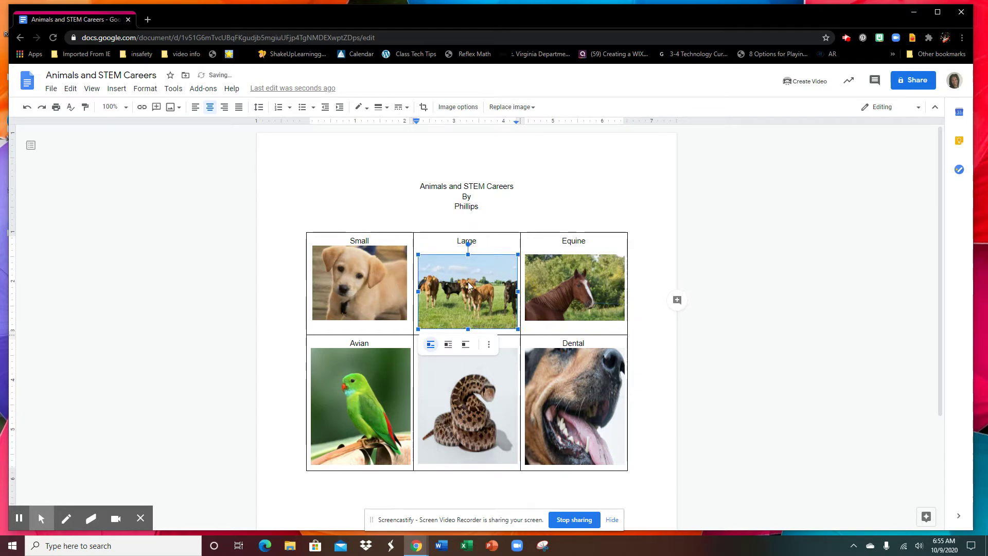
Undo the last resize of the cattle picture and redo it
click(585, 288)
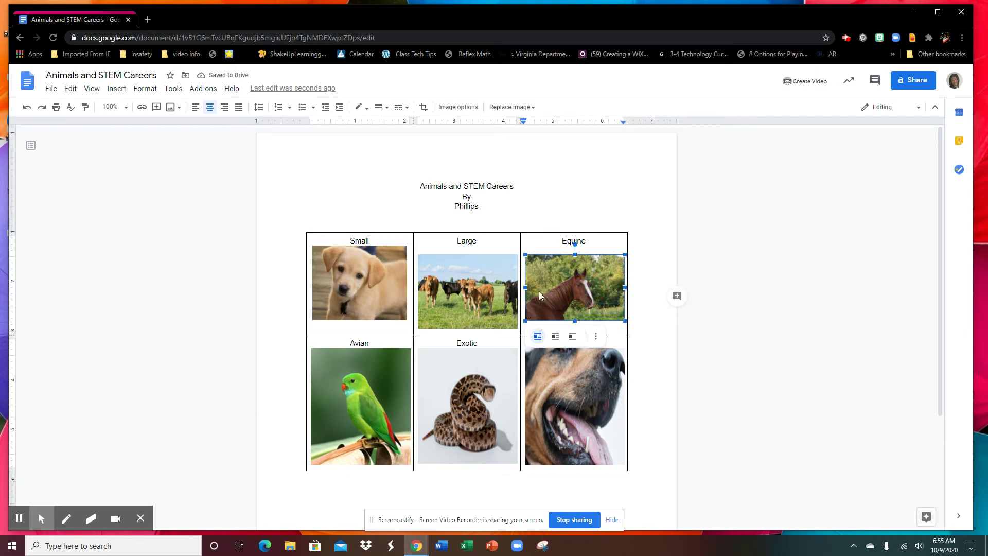
click(474, 313)
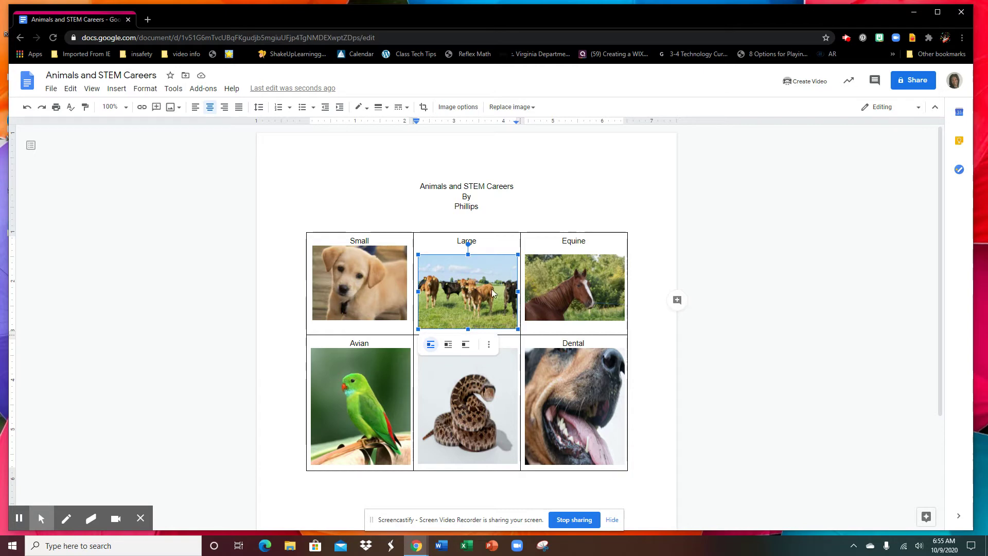
click(29, 112)
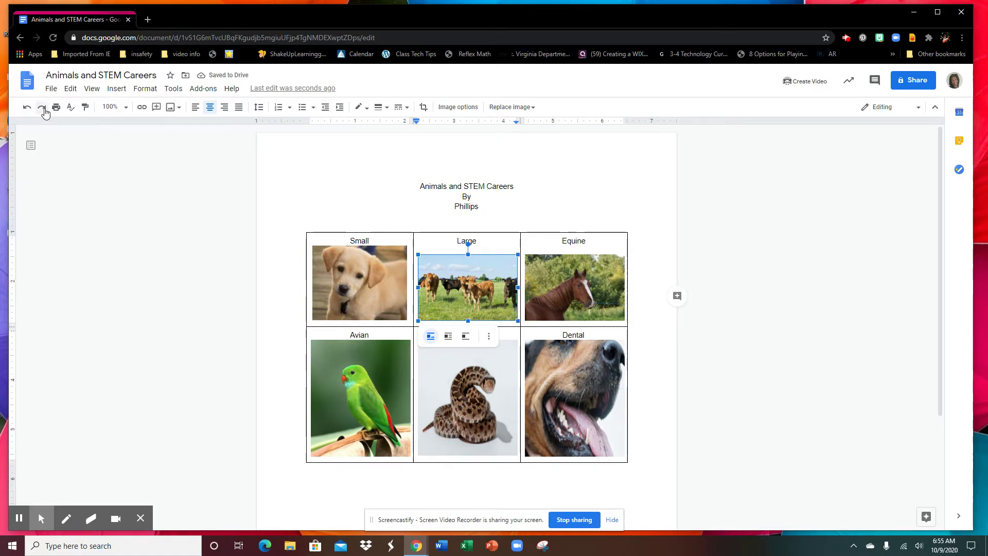
click(42, 109)
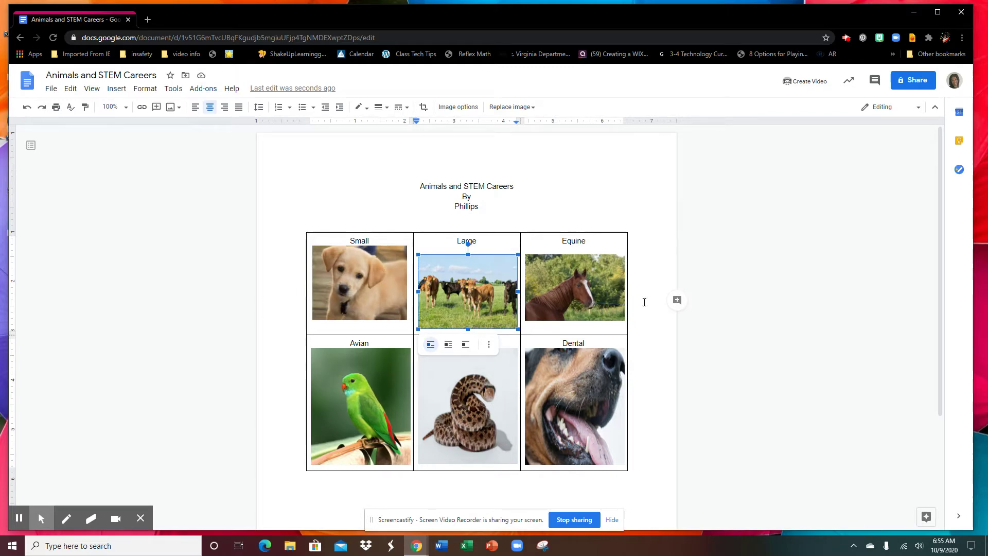
Reduce the height of the dog picture in the Dental cell and the snake picture in the Exotic cell
click(559, 365)
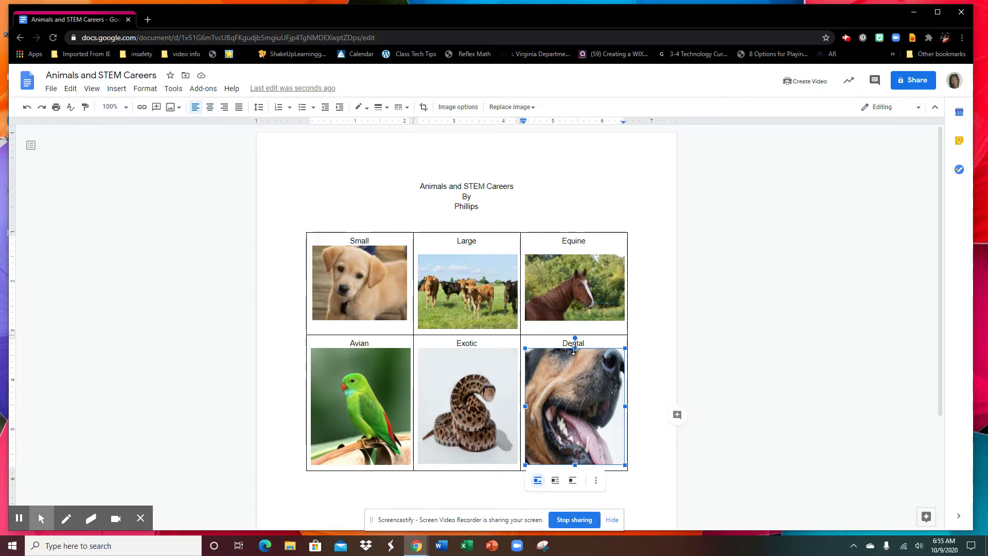
drag(576, 348, 544, 371)
click(460, 375)
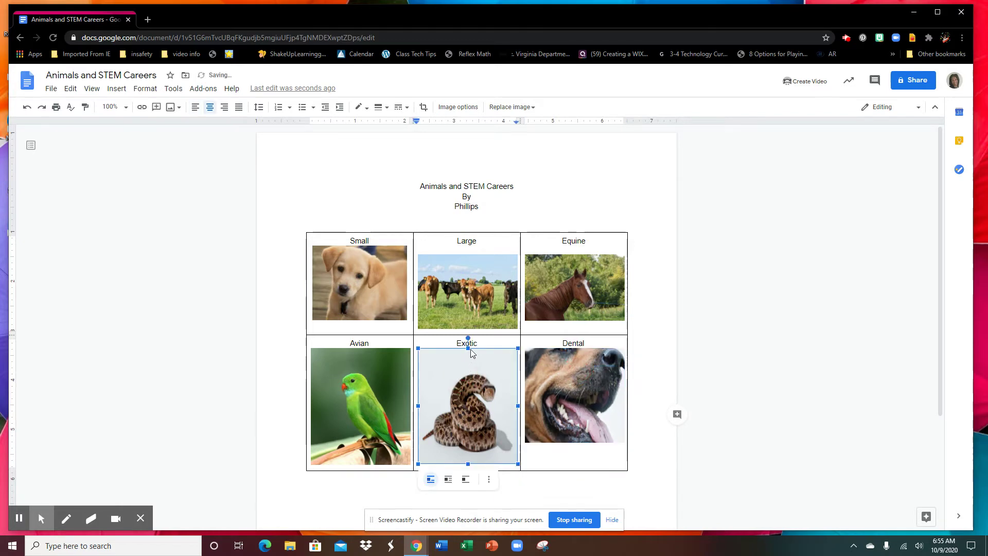
drag(467, 349, 467, 360)
Shorten the parrot picture in the Avian cell and stretch the Dental picture down to match its height
click(360, 360)
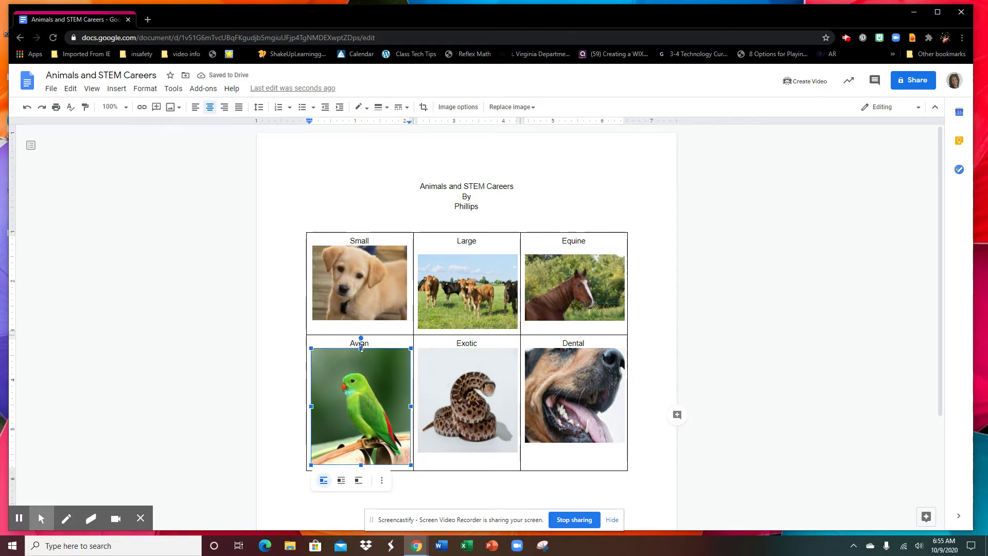
drag(362, 348, 362, 361)
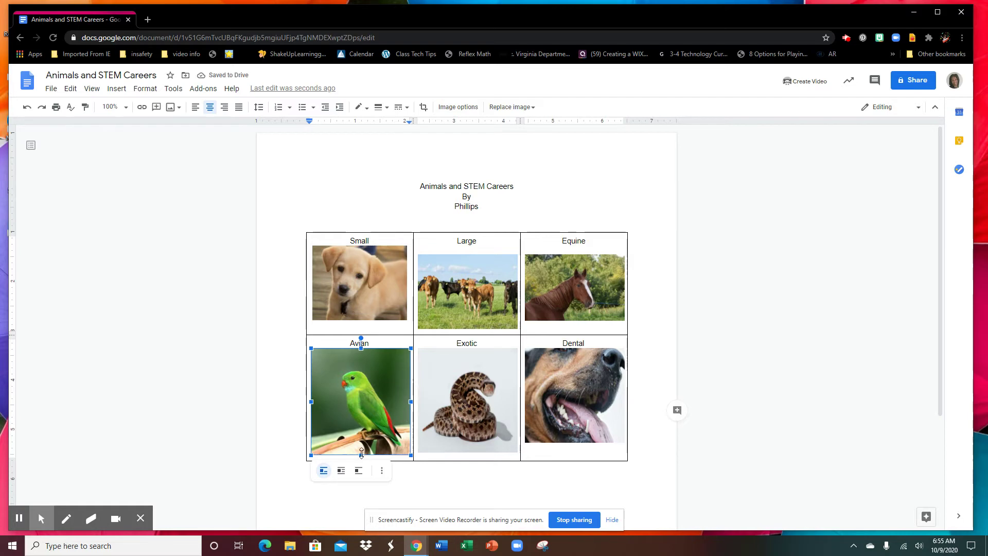
drag(361, 454, 363, 450)
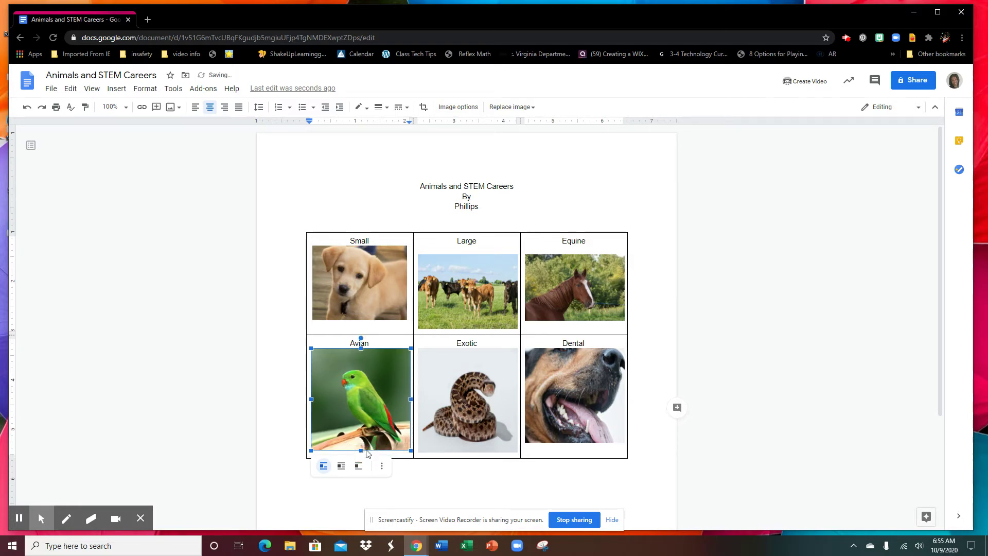
click(569, 436)
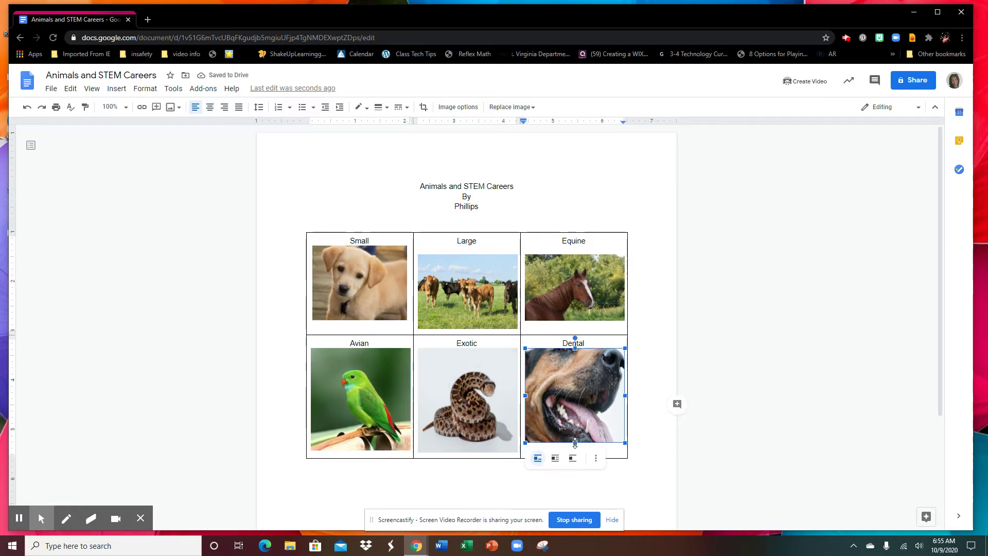
drag(574, 443, 574, 450)
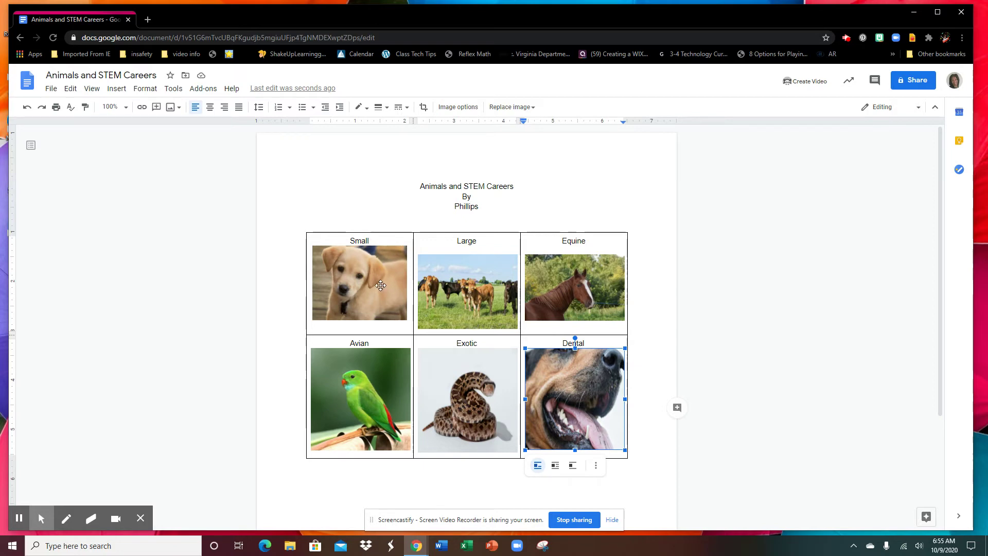
Resize the puppy picture in the Small cell so it is slightly narrower and taller
click(368, 267)
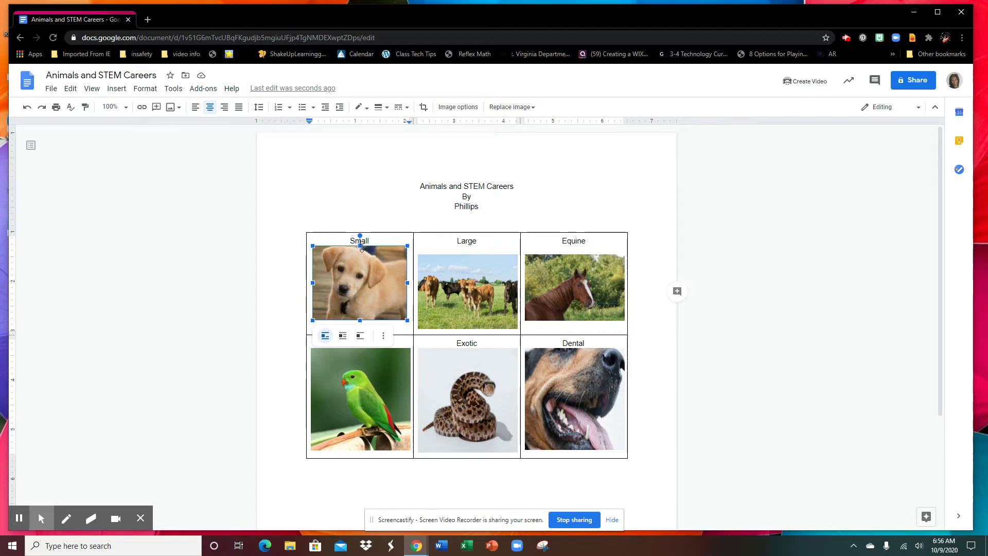
drag(360, 247, 362, 261)
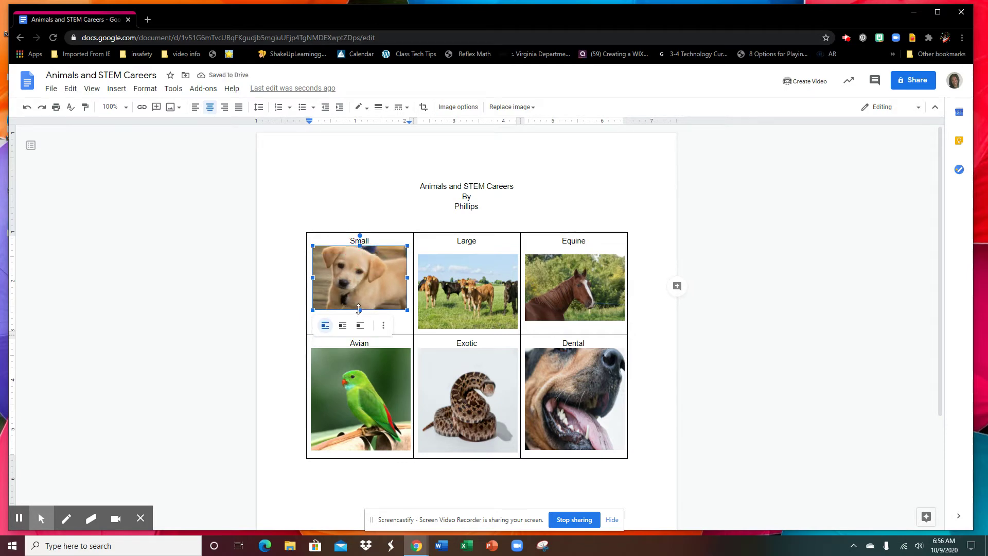
drag(359, 309, 358, 324)
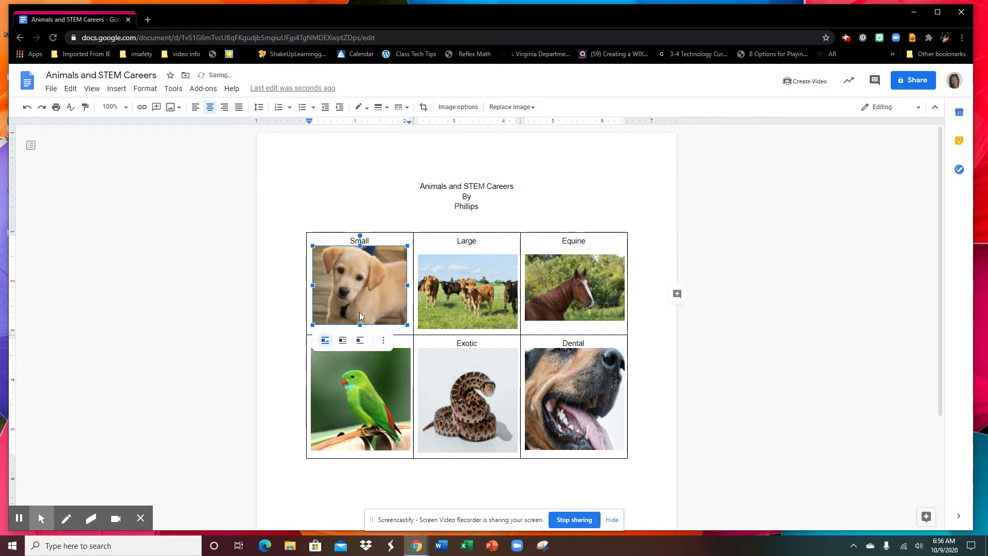
click(312, 246)
drag(312, 246, 322, 259)
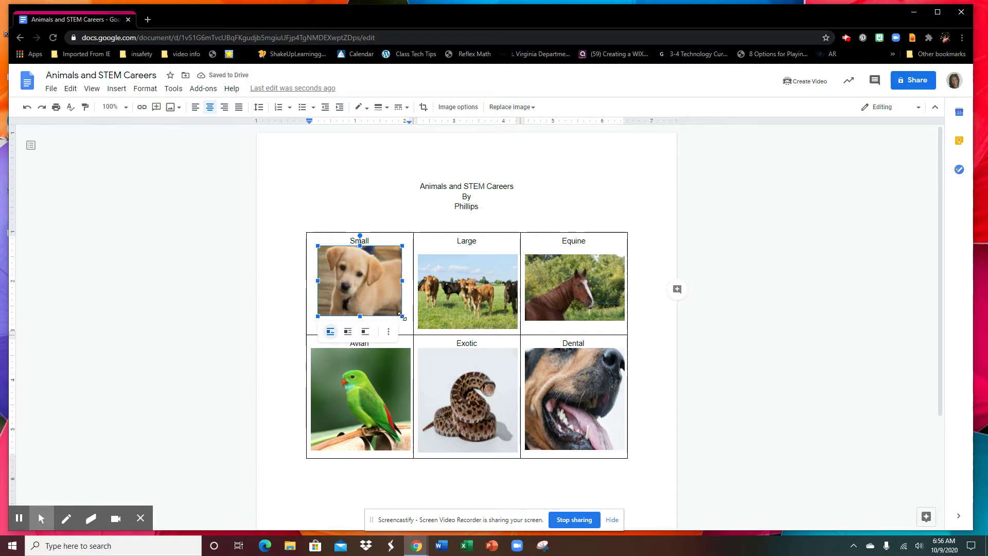
drag(402, 316, 404, 322)
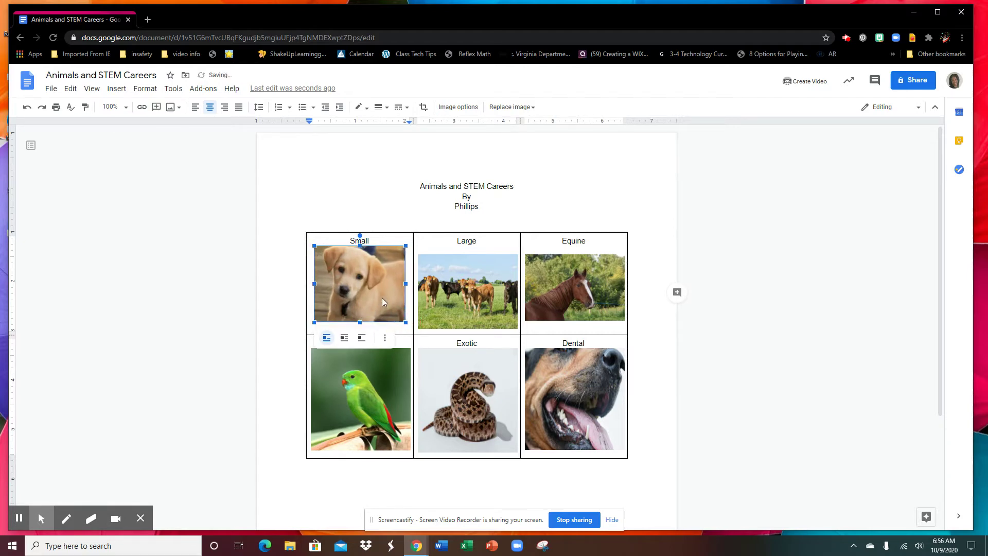
Set the puppy picture to wrap text and adjust its height so it sits below the Small heading
click(344, 338)
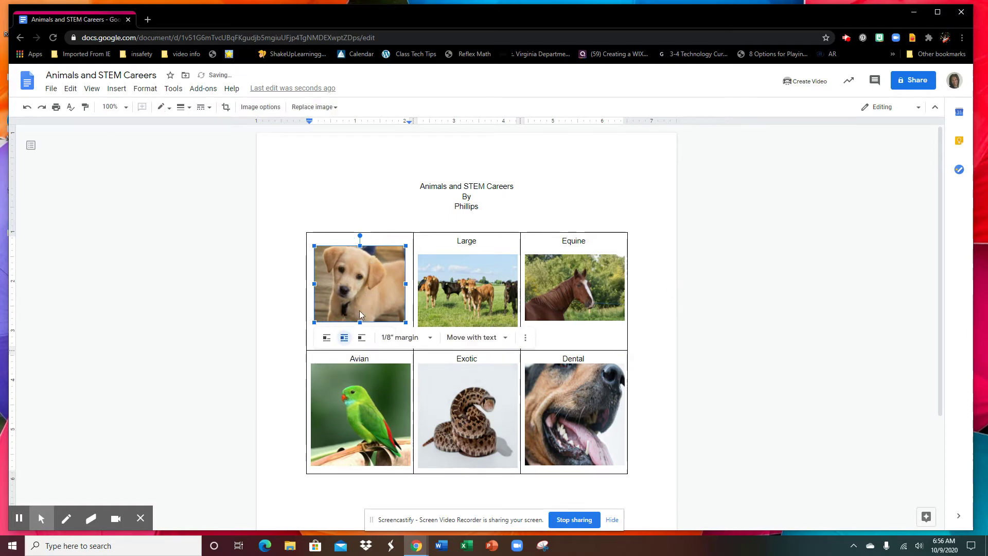
drag(359, 319, 359, 327)
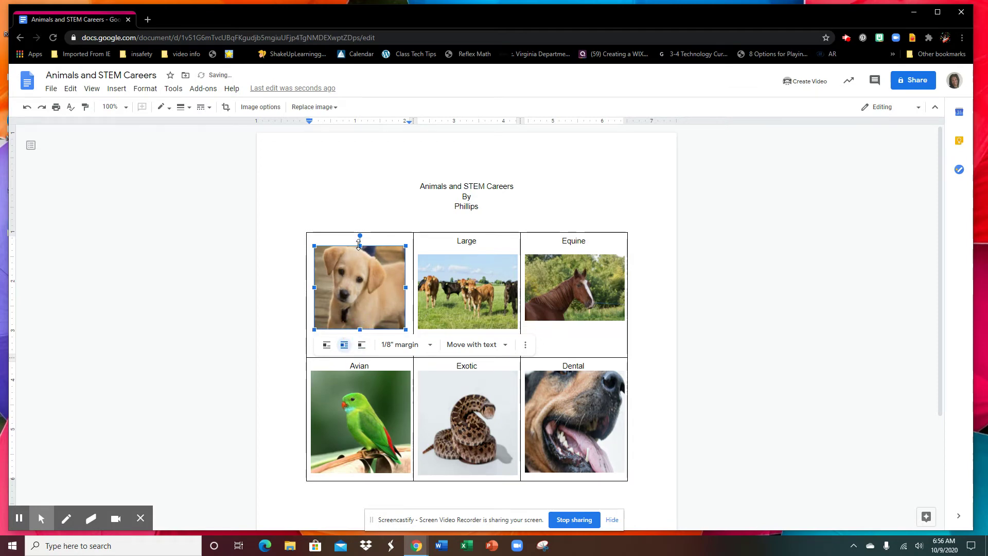
drag(360, 245, 359, 251)
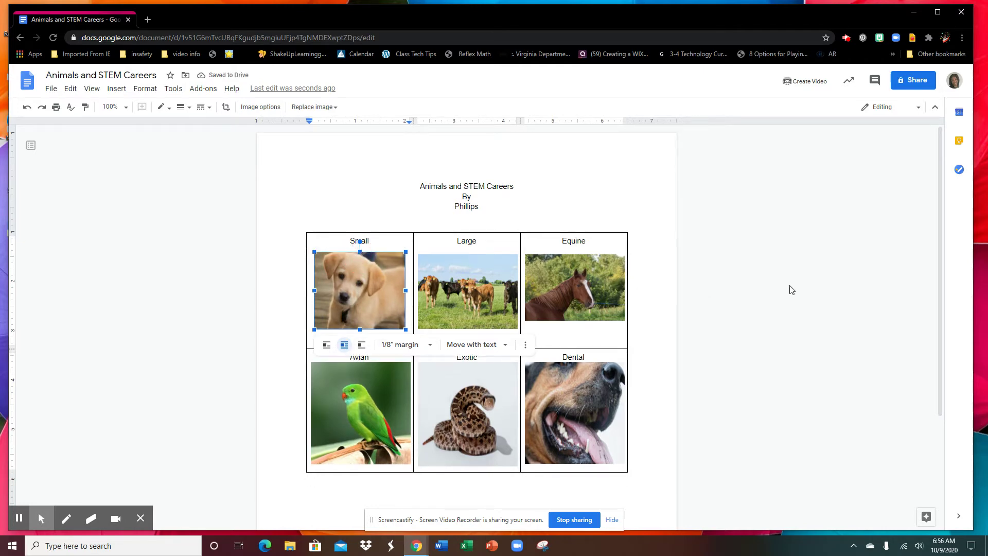
click(755, 295)
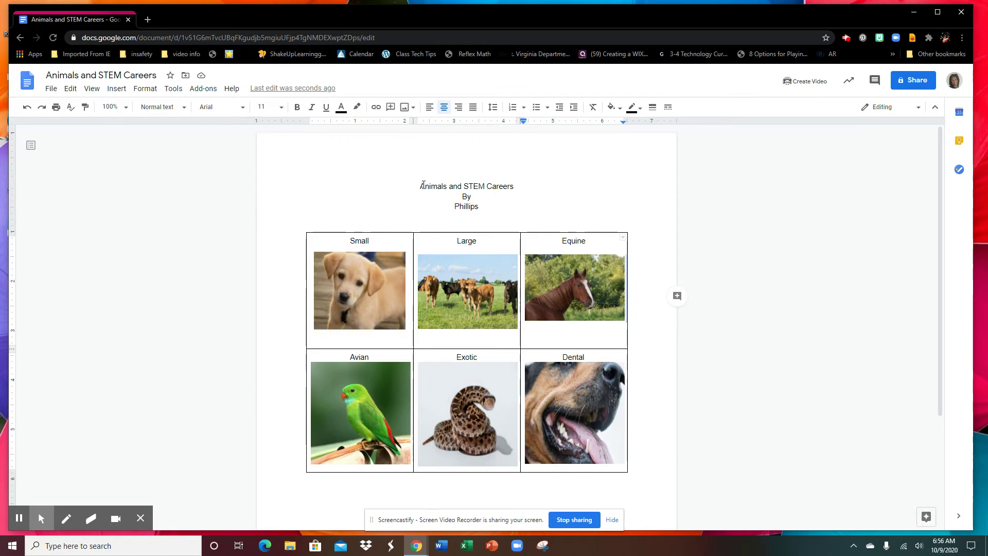
Change the font of the word "Animals" in the title to Merriweather
drag(421, 186, 447, 184)
click(242, 108)
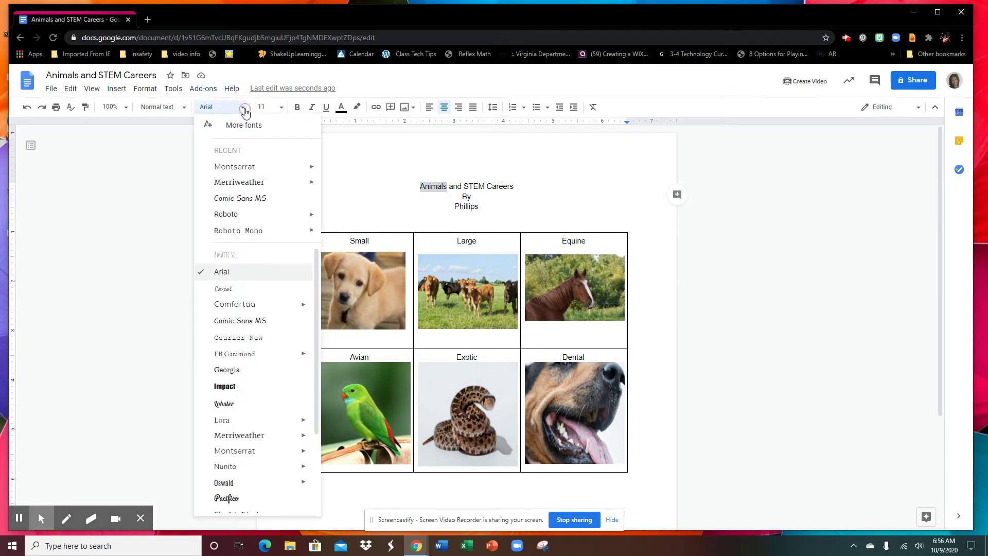
scroll(283, 280, down, 3)
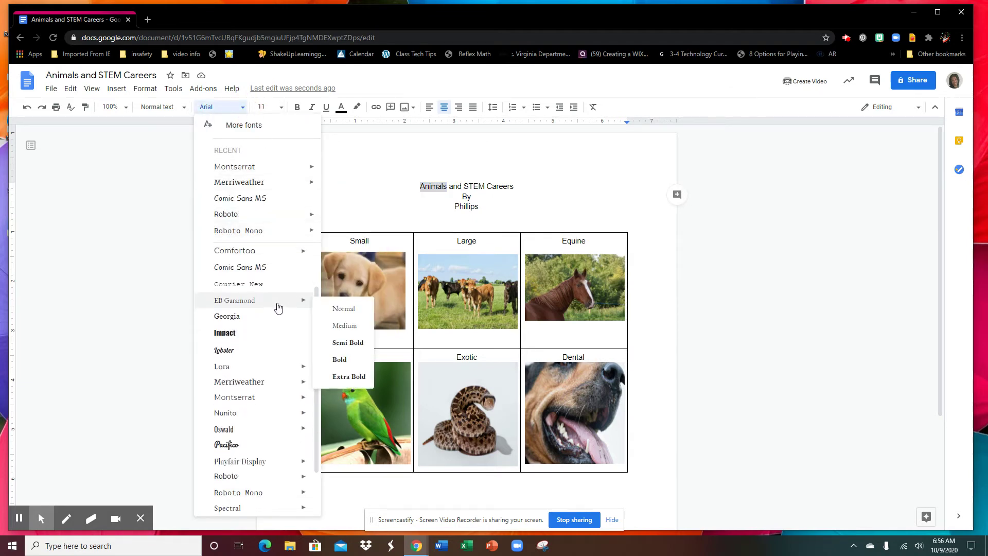
scroll(245, 359, up, 3)
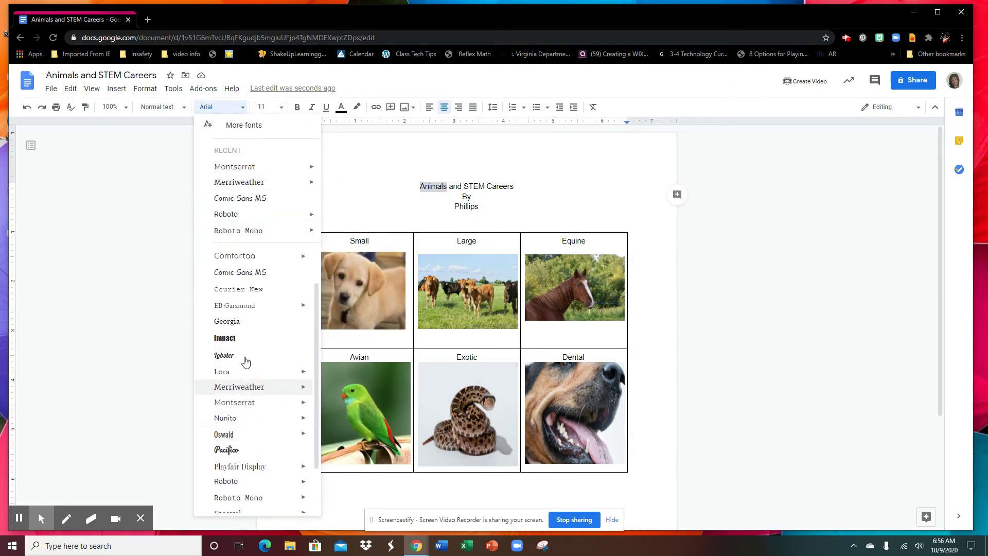
click(245, 183)
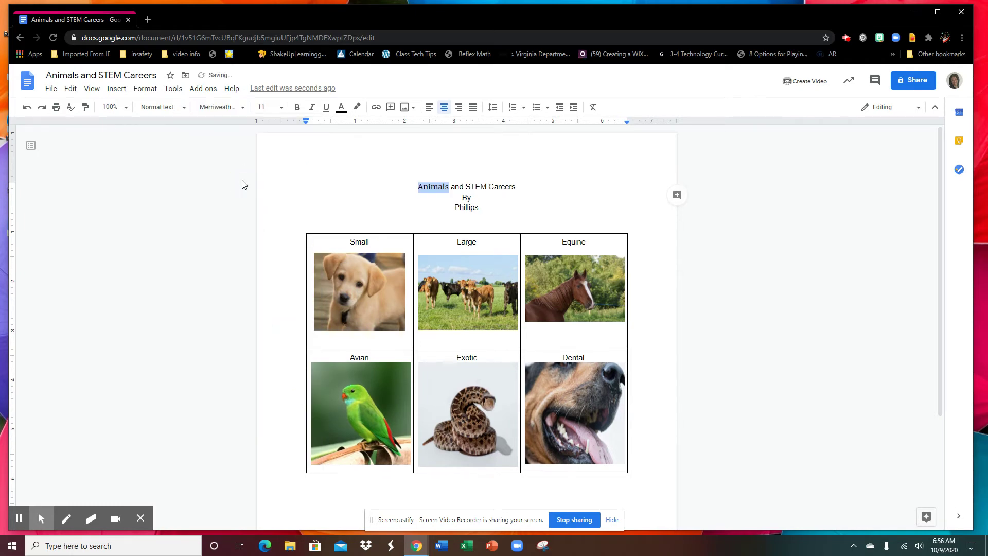
Make the title word "Animals" bold and italic at font size 24
click(297, 109)
click(312, 109)
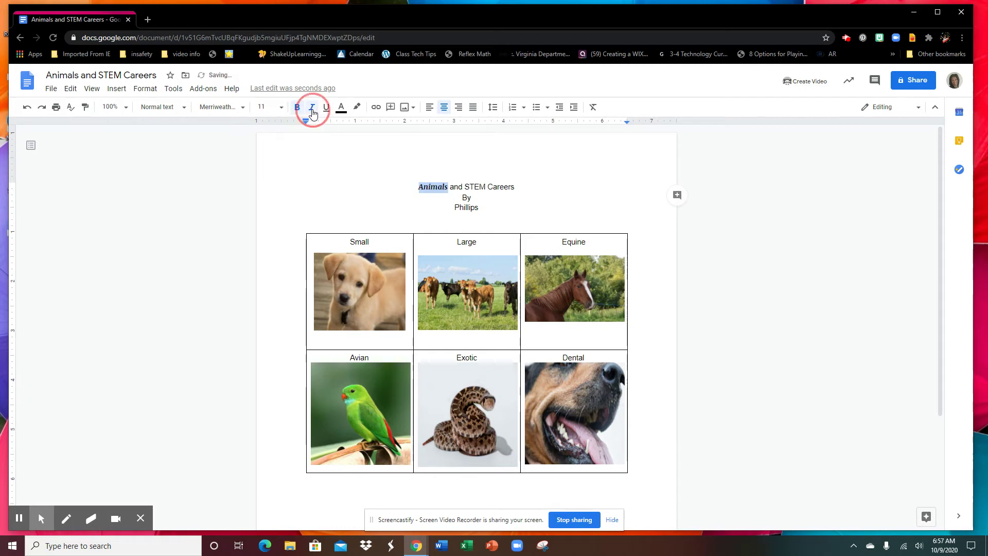
click(281, 107)
click(264, 240)
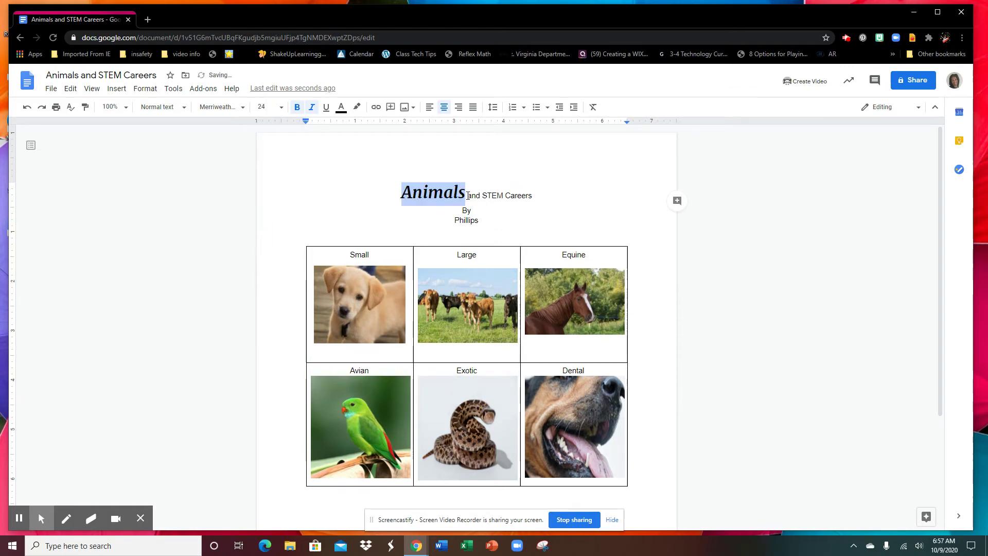
Change the font of "and STEM Careers" in the title to Comic Sans MS
drag(467, 196, 533, 195)
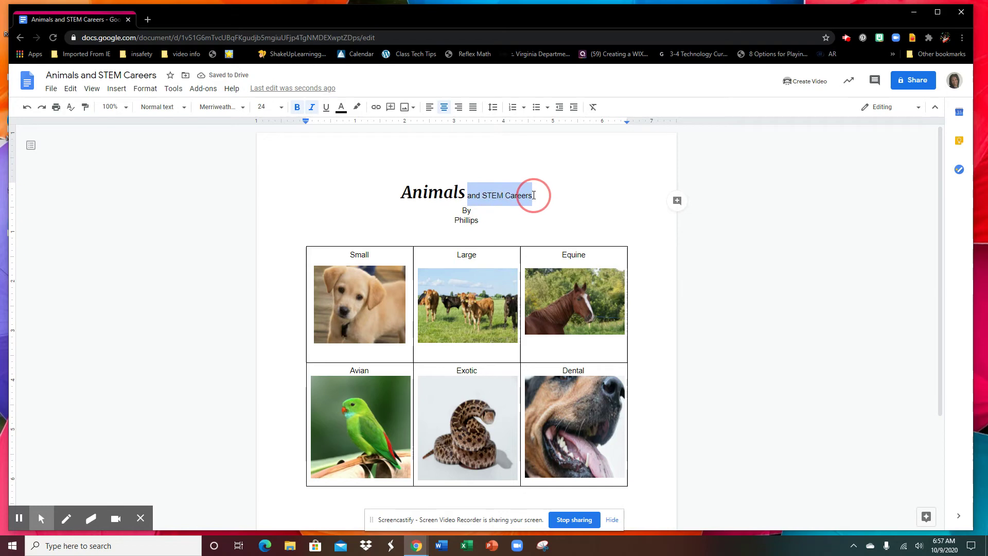
click(243, 108)
click(239, 198)
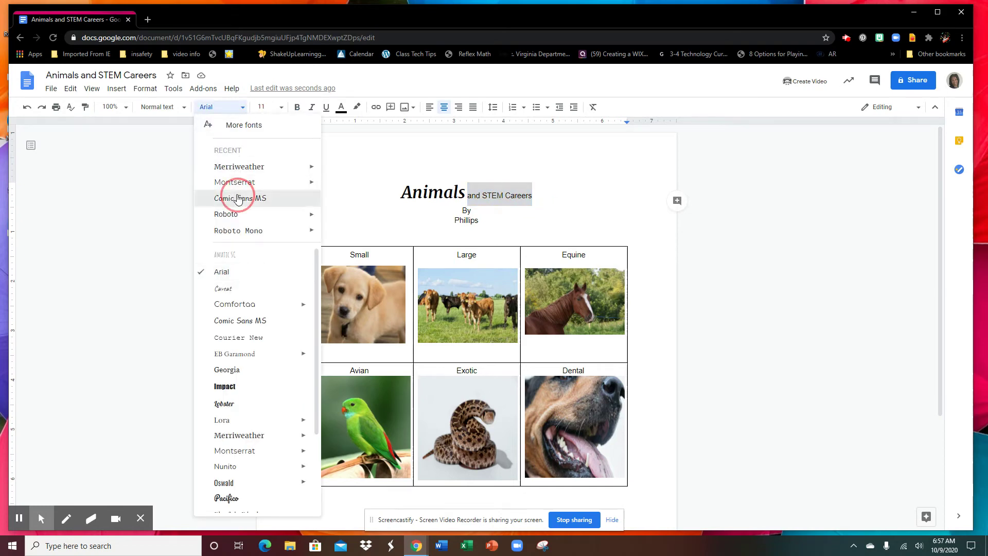
Set the letter "S" of "STEM" in the title to font size 30
click(485, 197)
drag(485, 197, 481, 197)
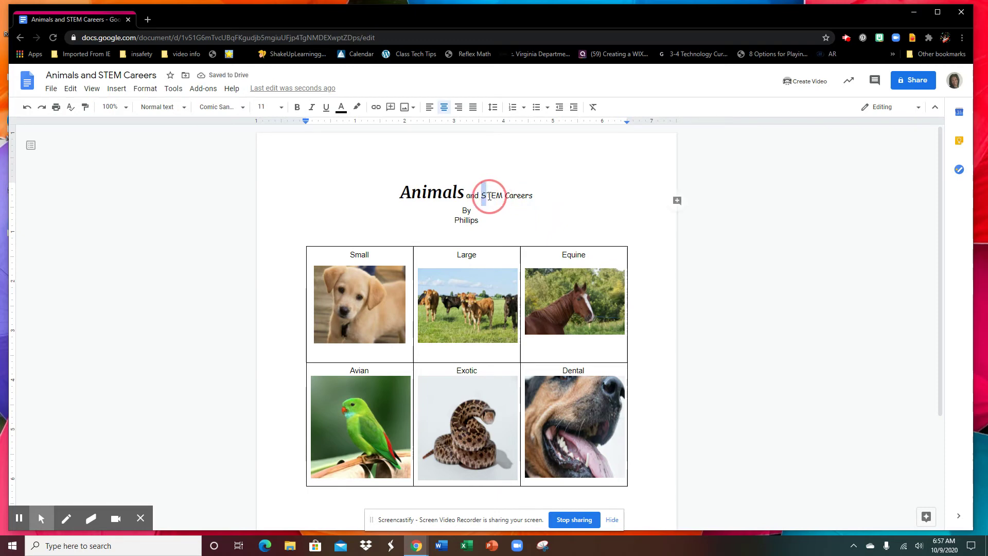
click(280, 107)
click(265, 256)
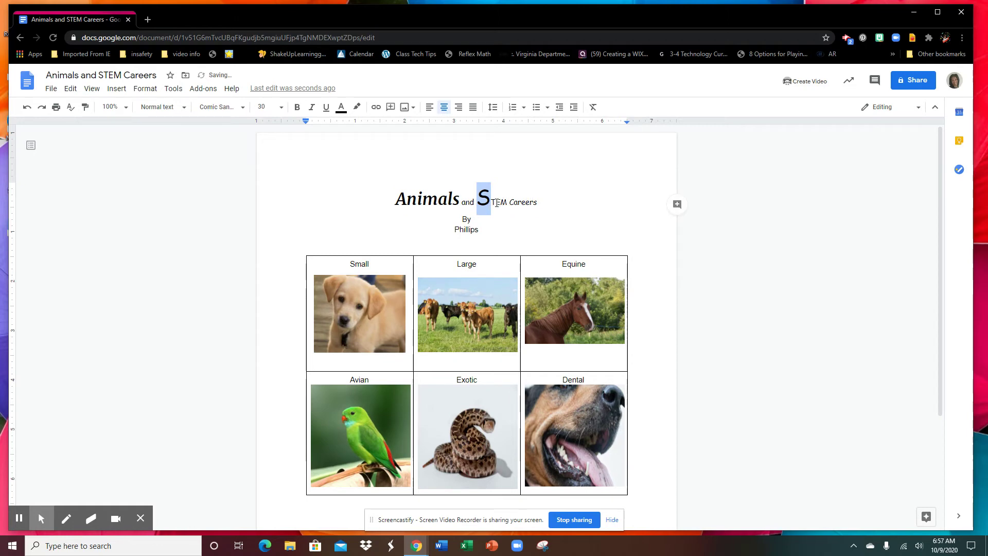
Set the letters "T" and "E" of "STEM" in the title to font size 24, one letter at a time
drag(494, 204, 490, 206)
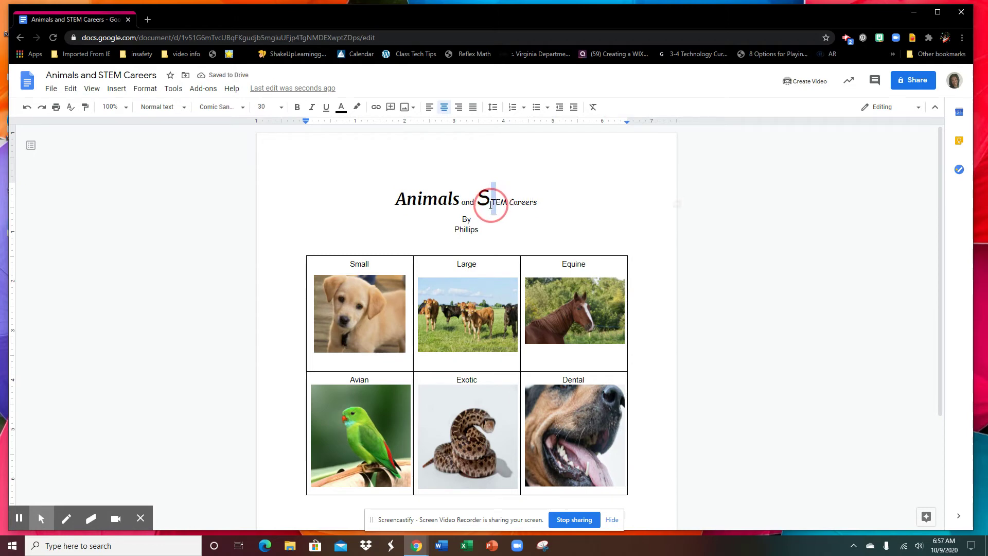
click(242, 108)
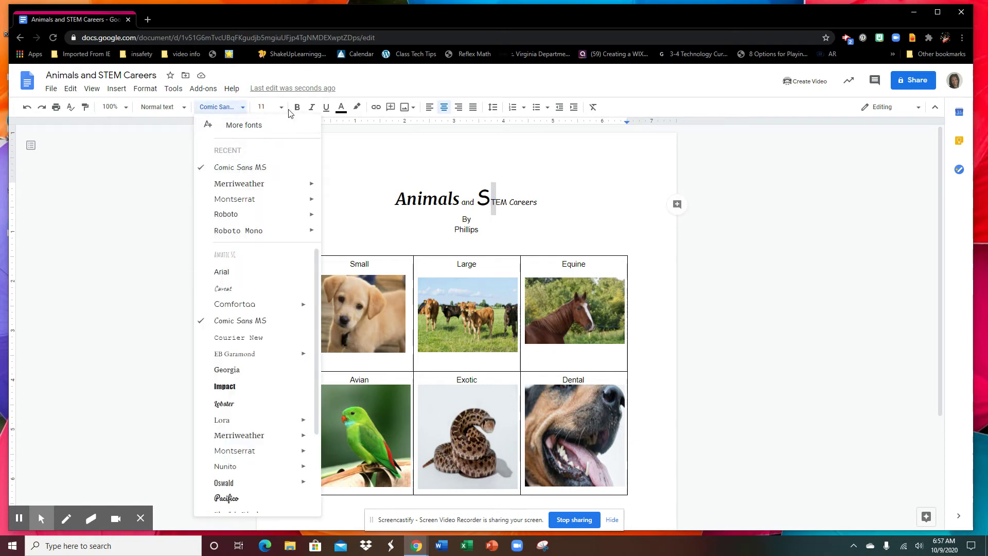
click(265, 107)
click(266, 242)
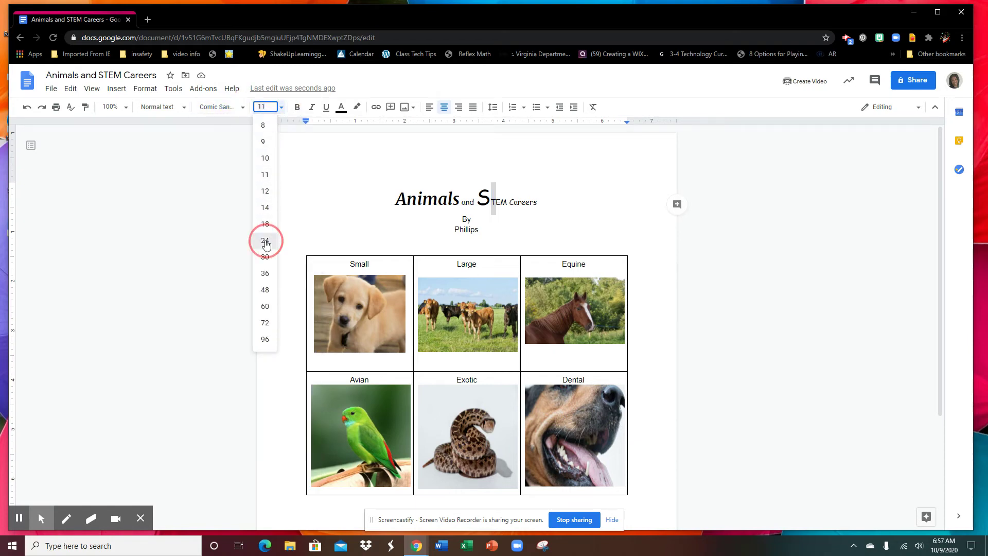
click(504, 202)
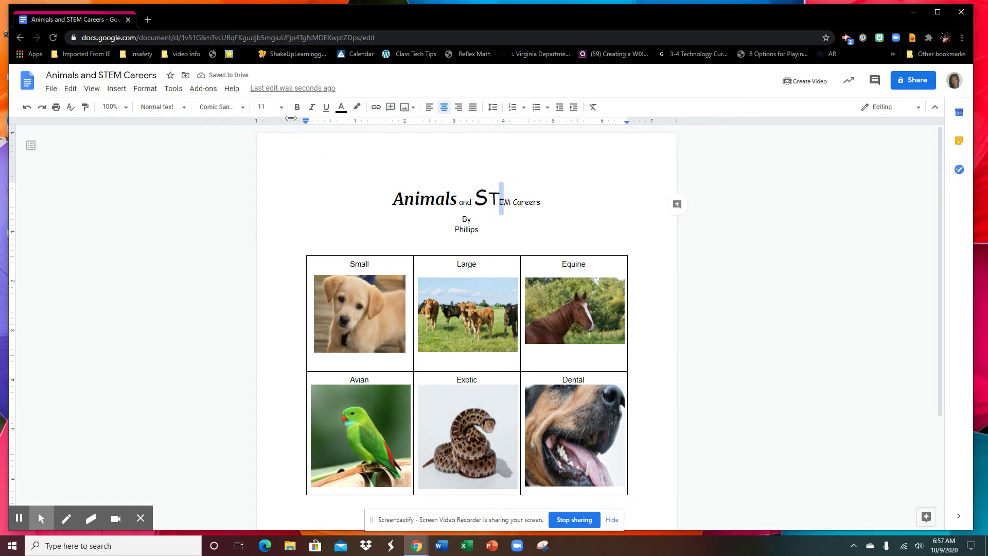
click(282, 107)
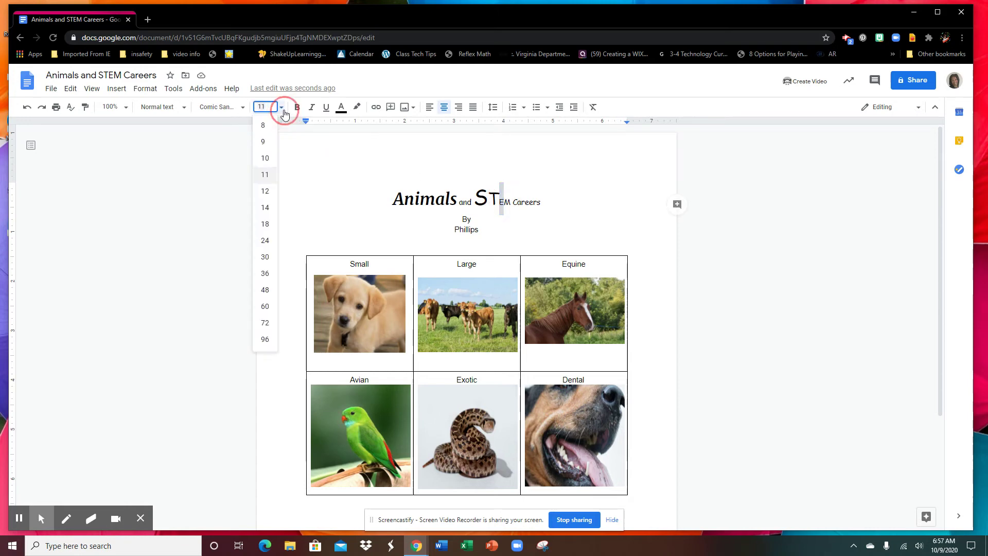
click(265, 240)
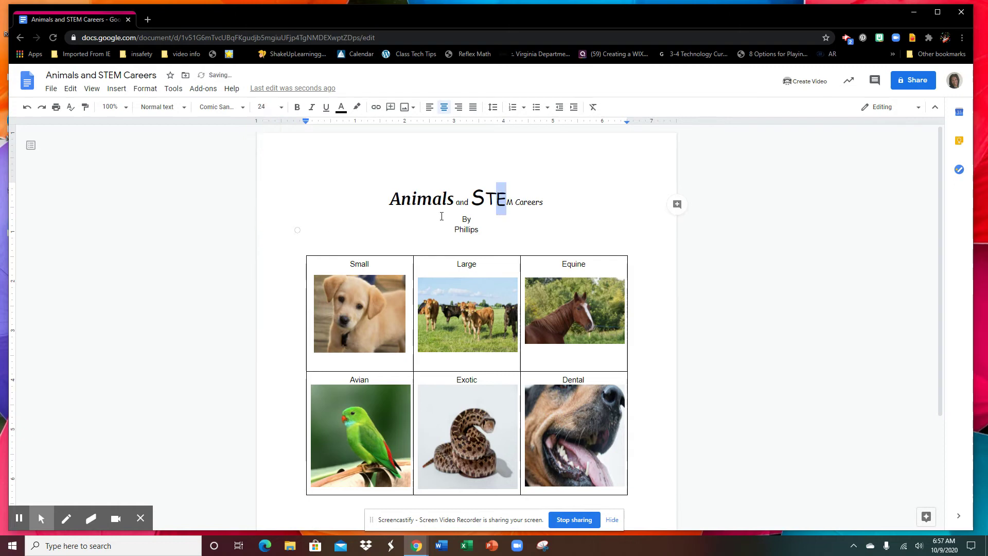
Set the letter "M" of "STEM" in the title to font size 30
drag(513, 202, 507, 202)
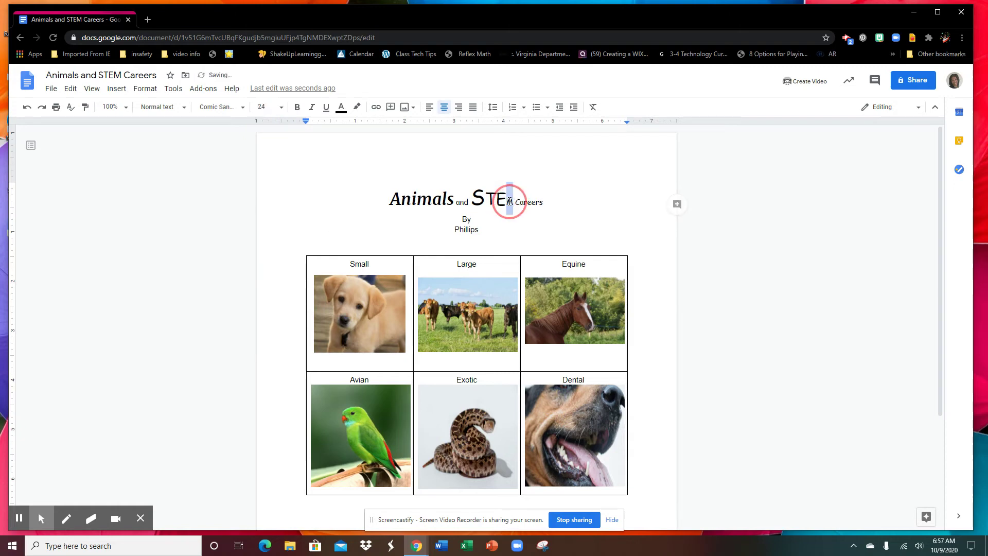
click(280, 107)
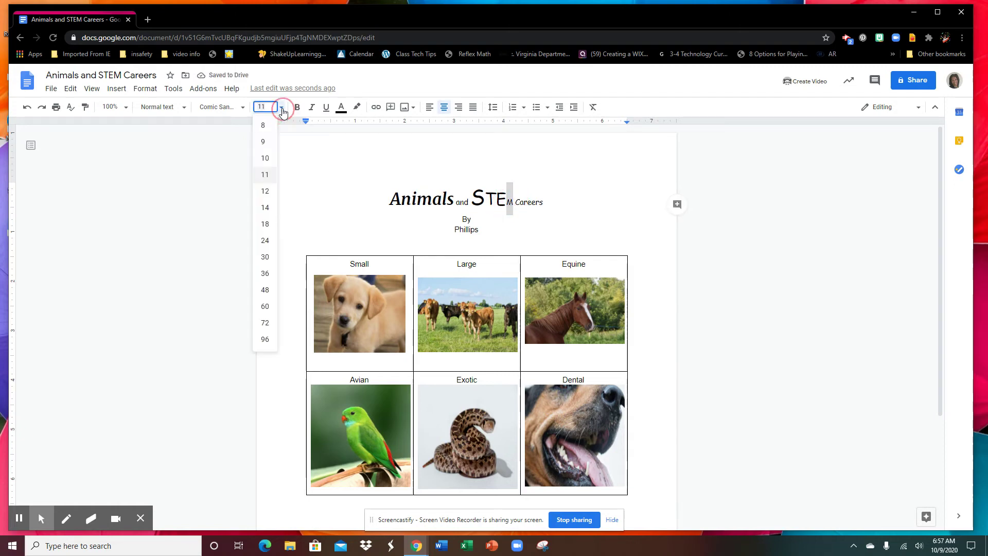
click(267, 257)
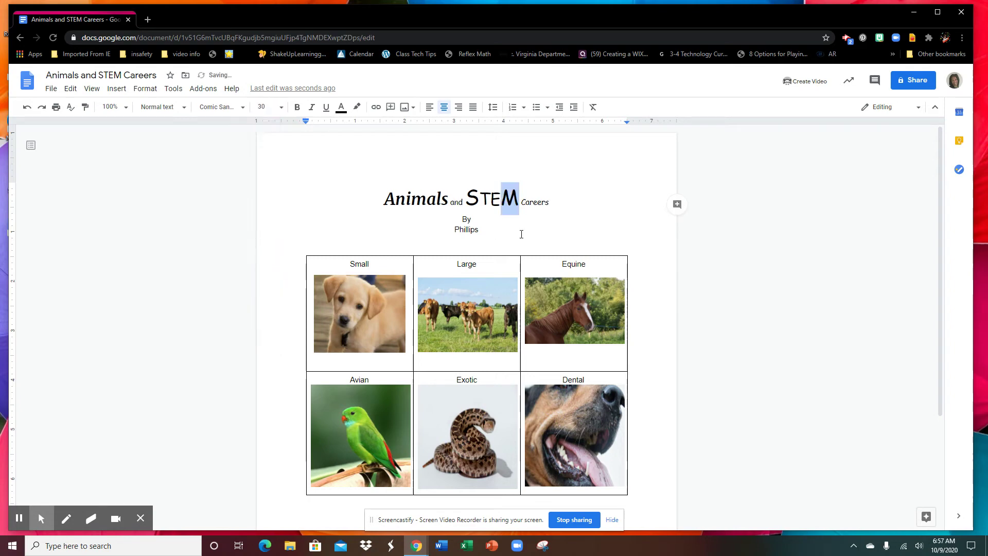
Select the word "Careers" in the title and open the list of fonts for it
drag(555, 203, 522, 203)
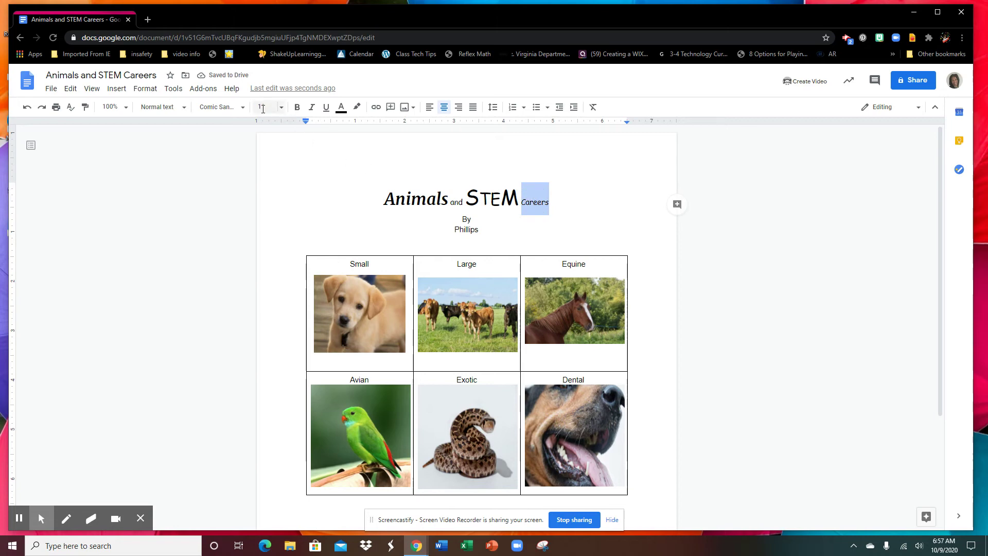
click(243, 107)
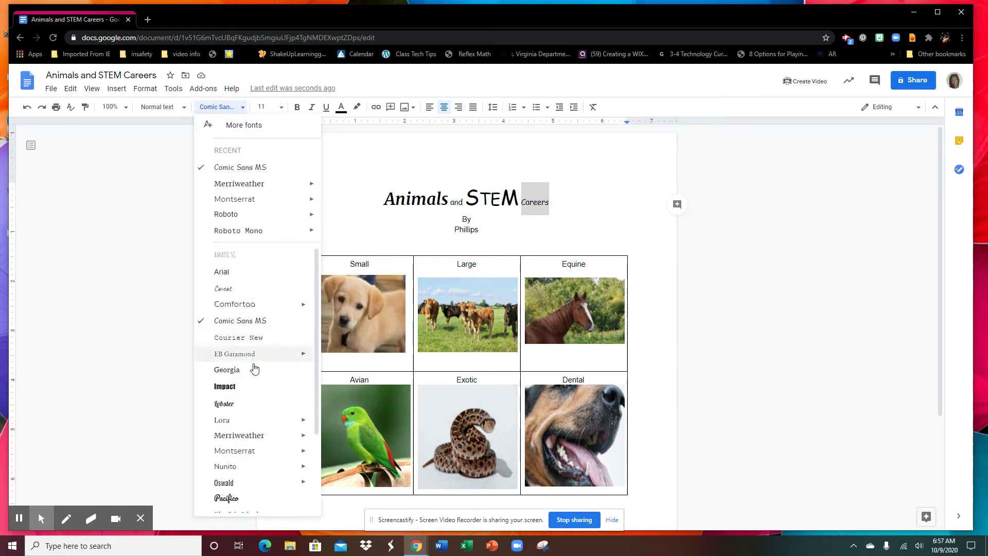